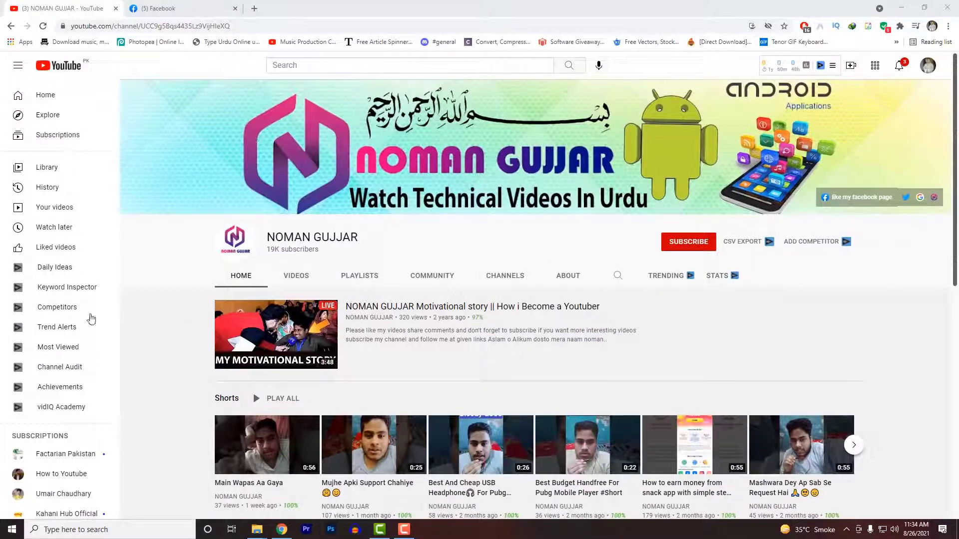
- Switch to Camtasia, import the video from the aaj folder into the media bin, and place it at the start of Track 1
click(380, 529)
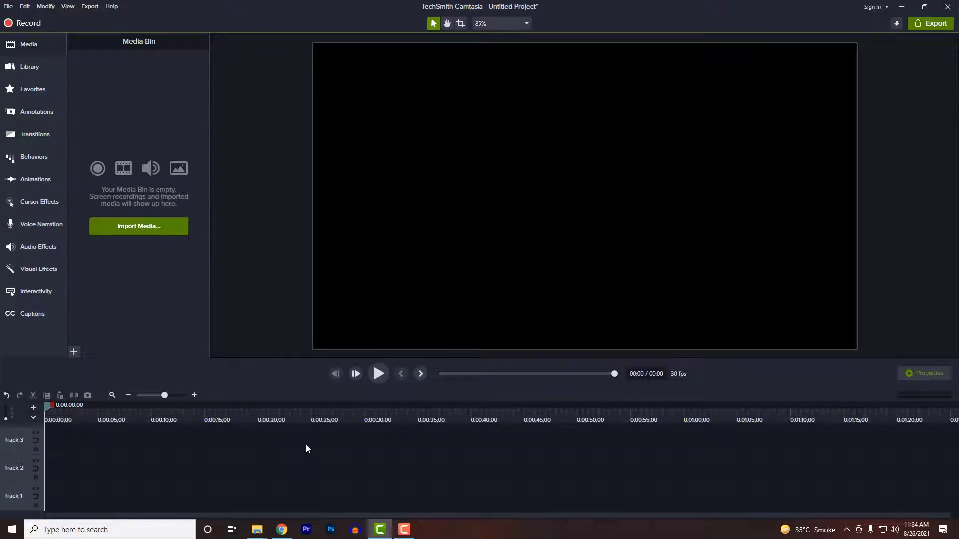
mouse_move(257, 530)
click(279, 508)
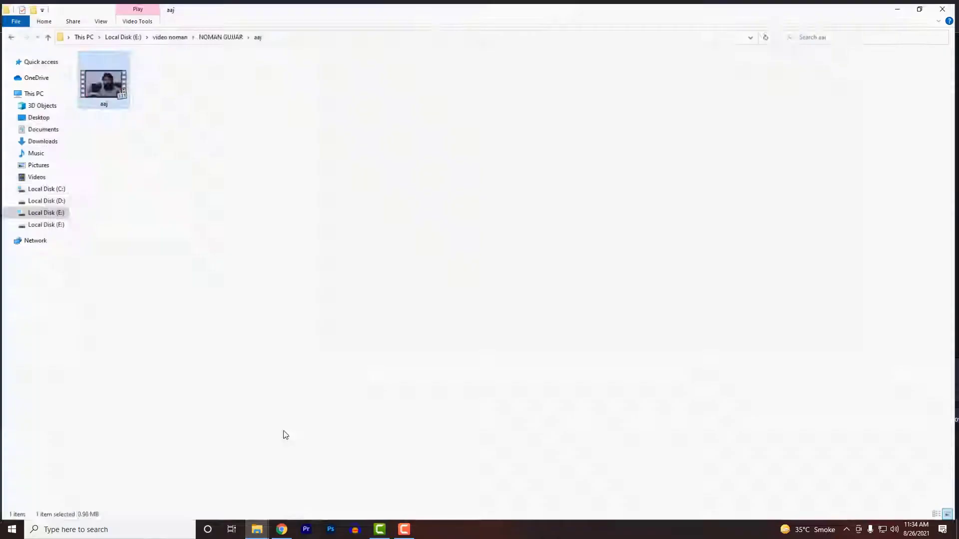
key(alt+Tab)
drag(377, 82, 139, 227)
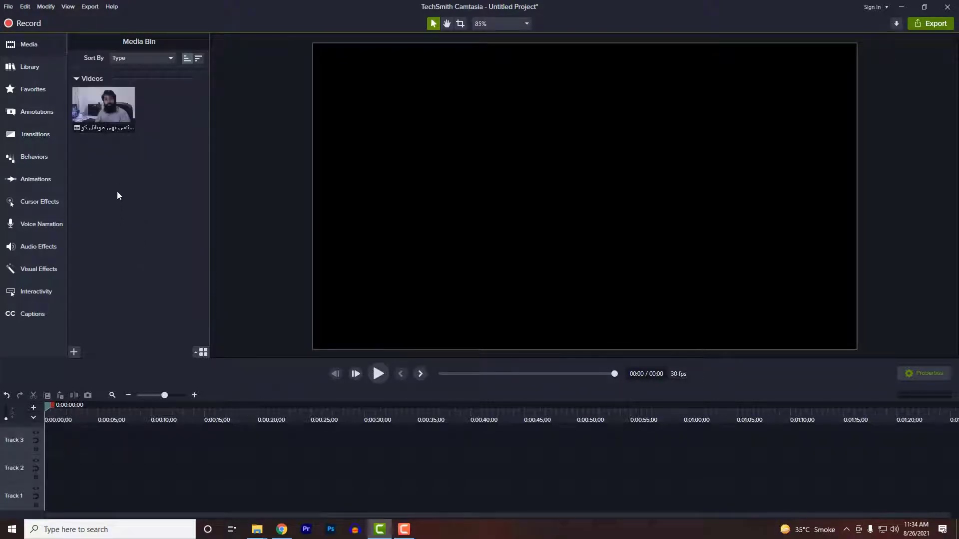
drag(105, 108, 68, 488)
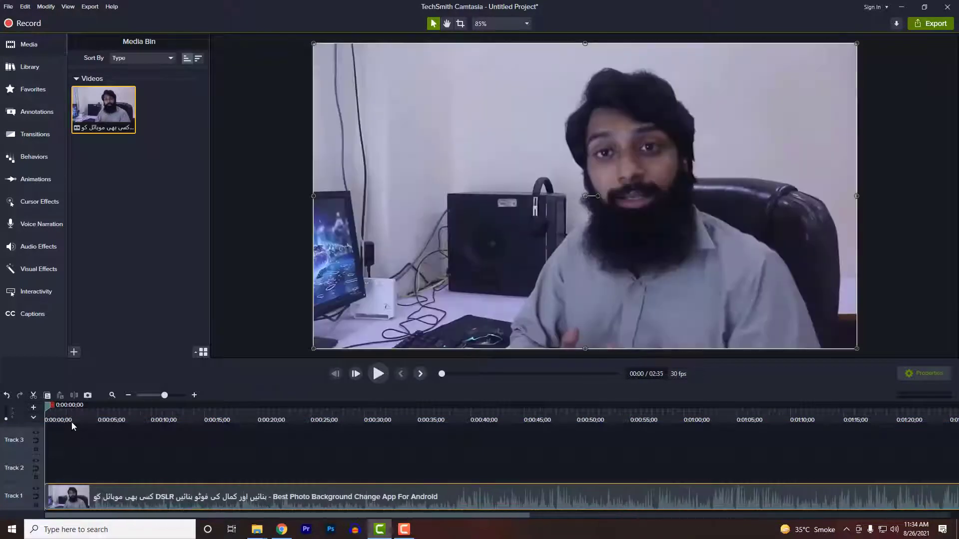
- Split the Track 1 clip at 0:00:18;08 and delete the part after the cut
drag(83, 415, 244, 462)
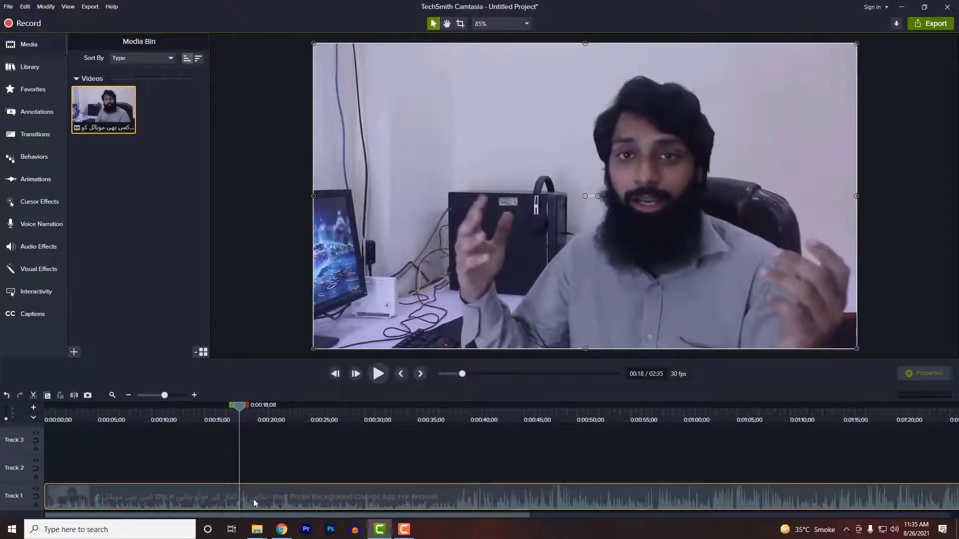
click(74, 395)
click(348, 504)
key(Delete)
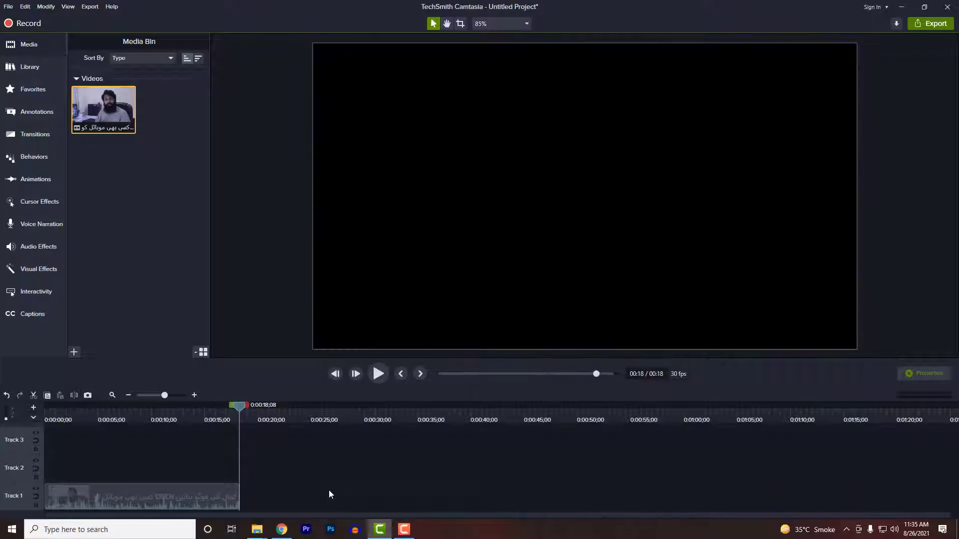
- Apply the Color Adjustment visual effect to the Track 1 clip with the playhead at 0:00:12;07, and show its properties
drag(201, 409, 175, 431)
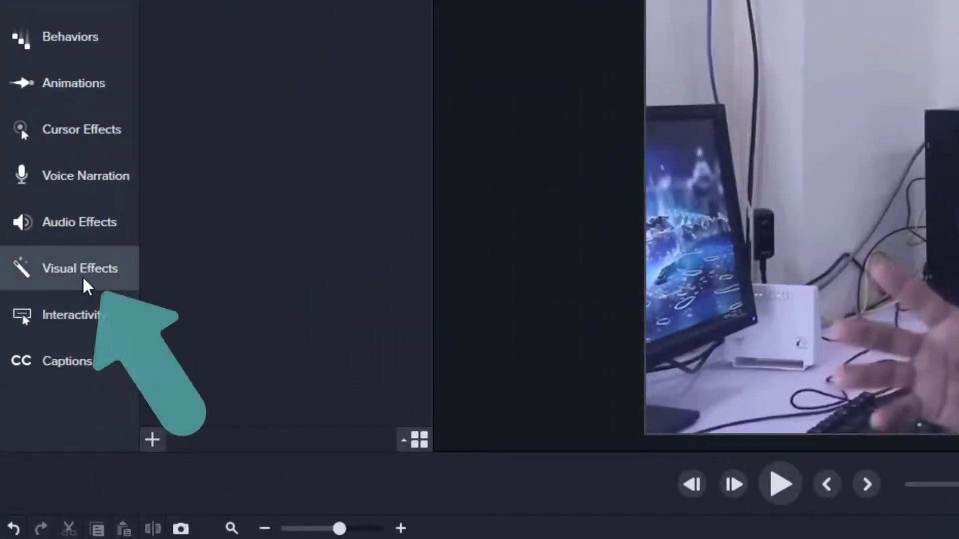
click(51, 284)
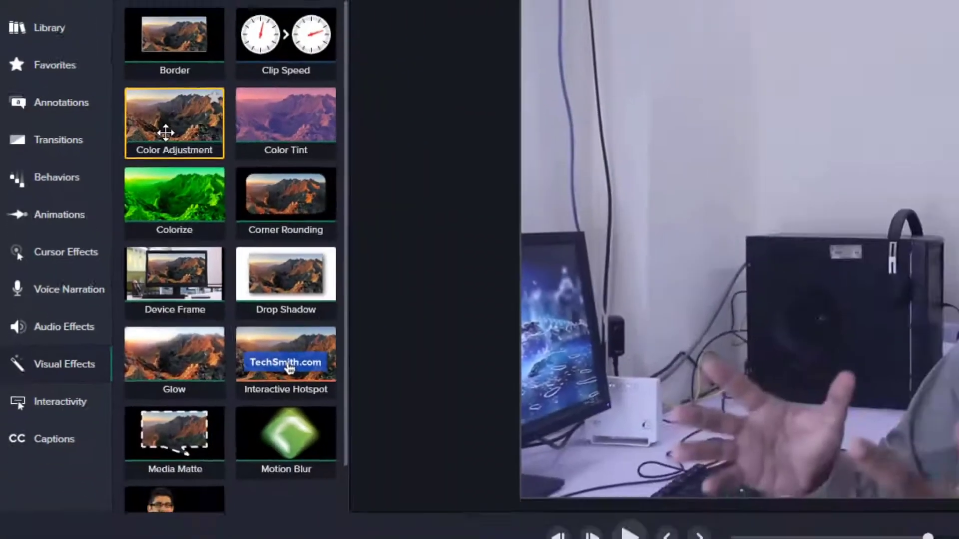
drag(165, 132, 203, 481)
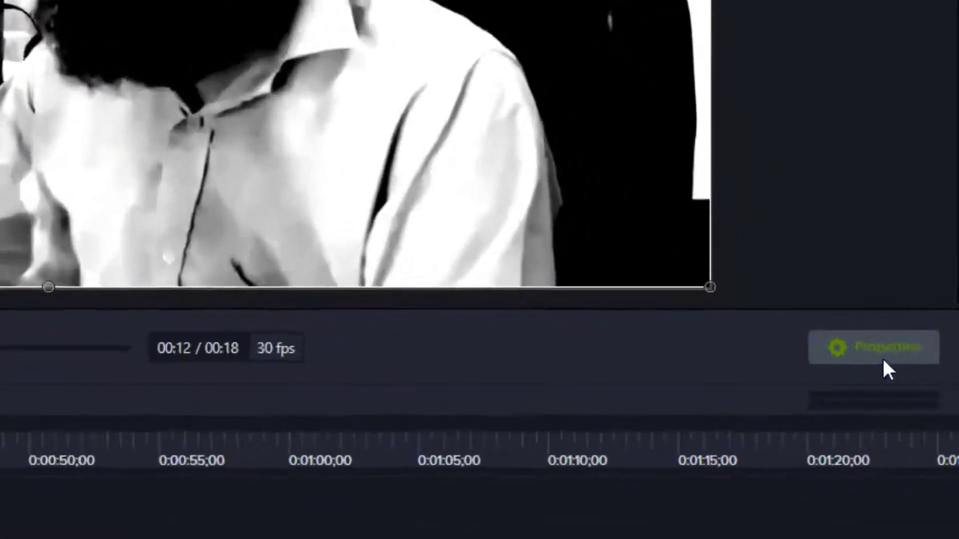
click(926, 377)
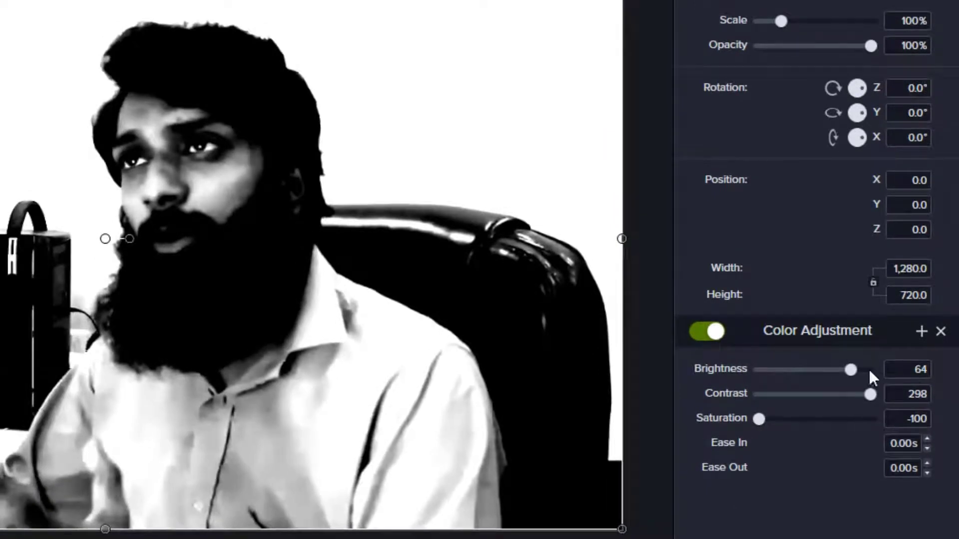
- Lower the clip's Color Adjustment brightness to 33 and its contrast to 0
drag(850, 369, 833, 371)
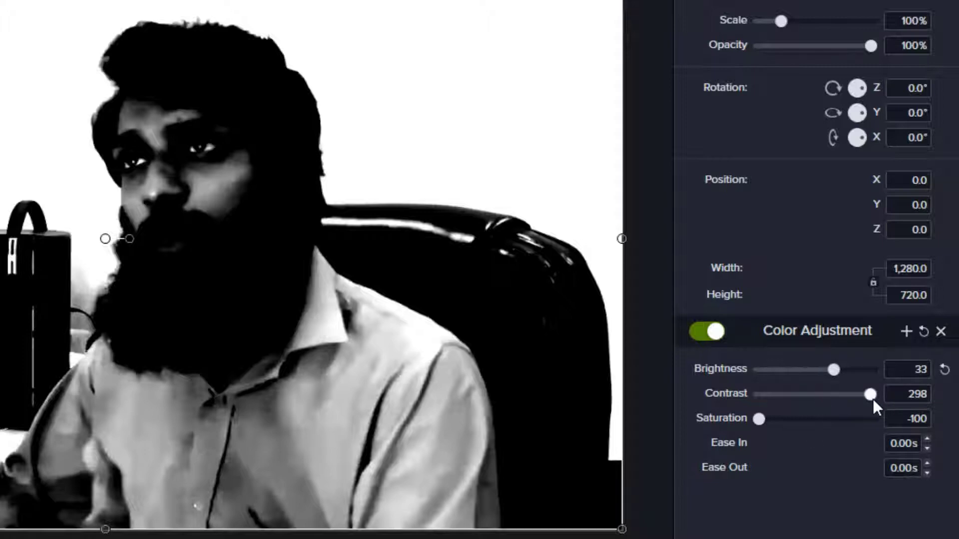
drag(873, 400, 783, 406)
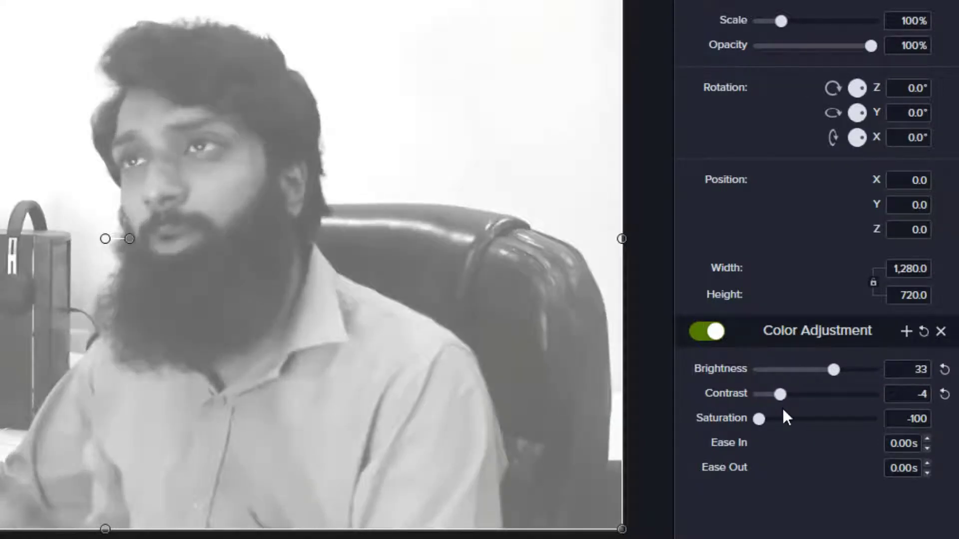
double_click(917, 394)
text(10)
key(BackSpace)
key(BackSpace)
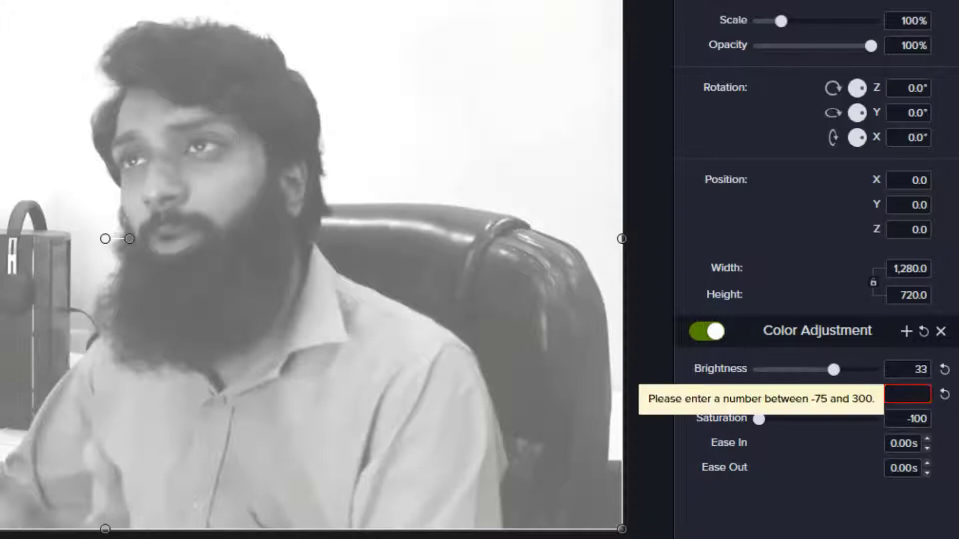
text(0)
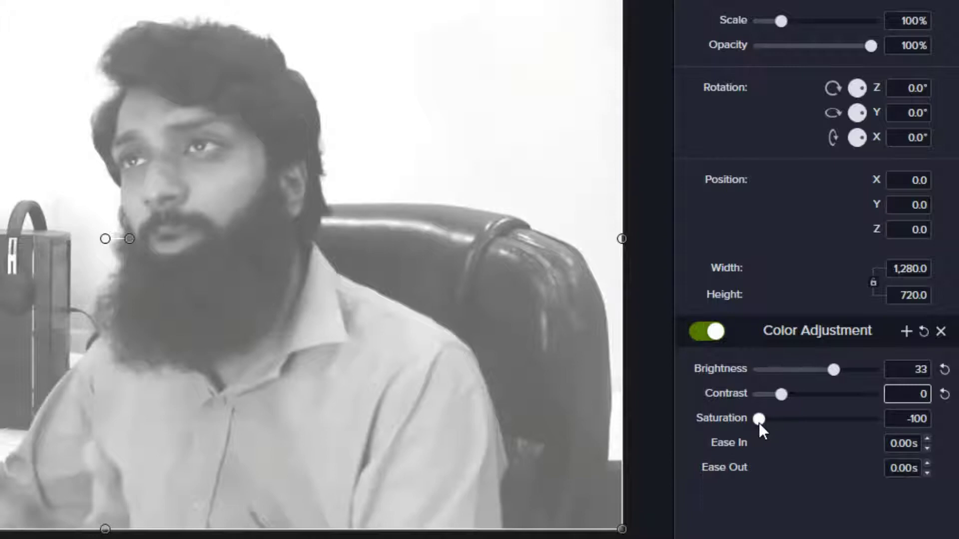
- Raise the clip's Color Adjustment saturation to 100 and its contrast to 86
drag(758, 422, 889, 427)
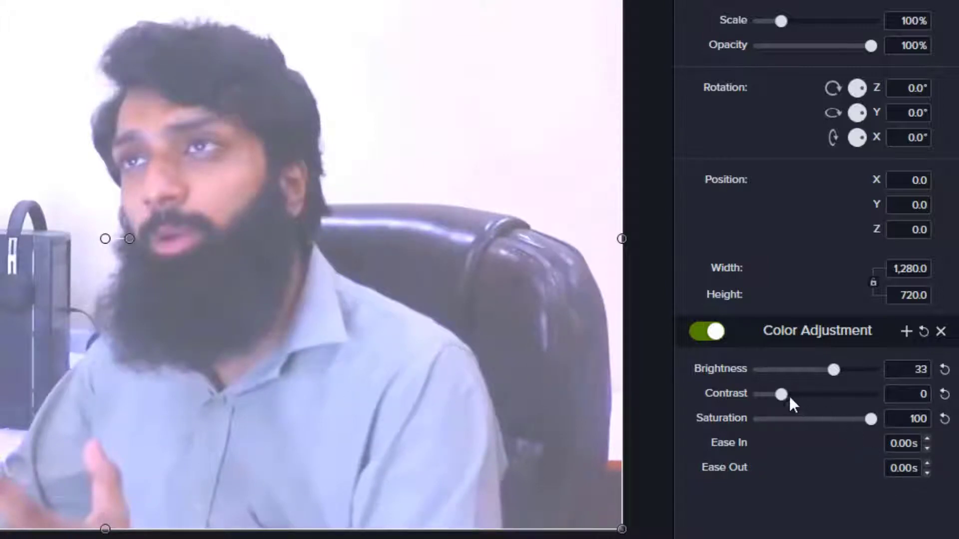
drag(780, 397, 802, 399)
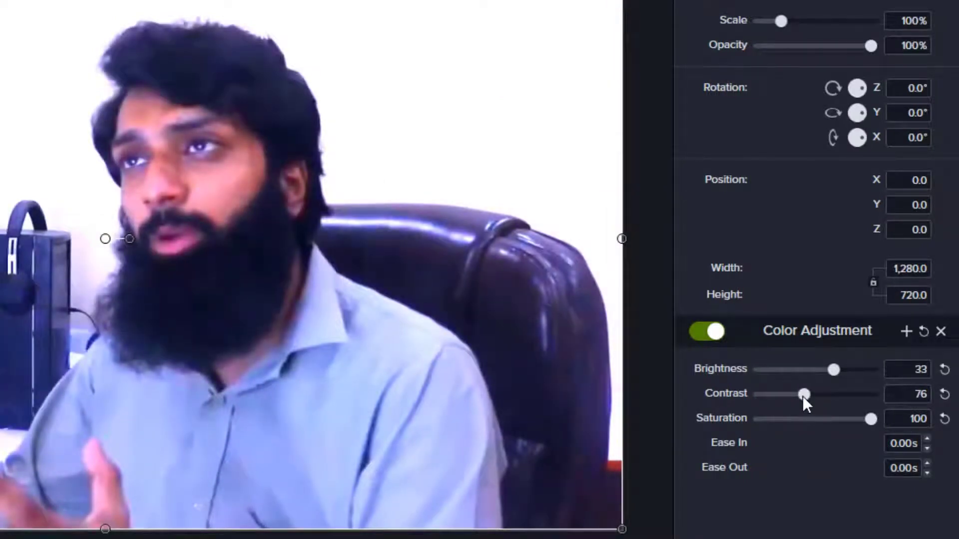
drag(802, 396, 809, 399)
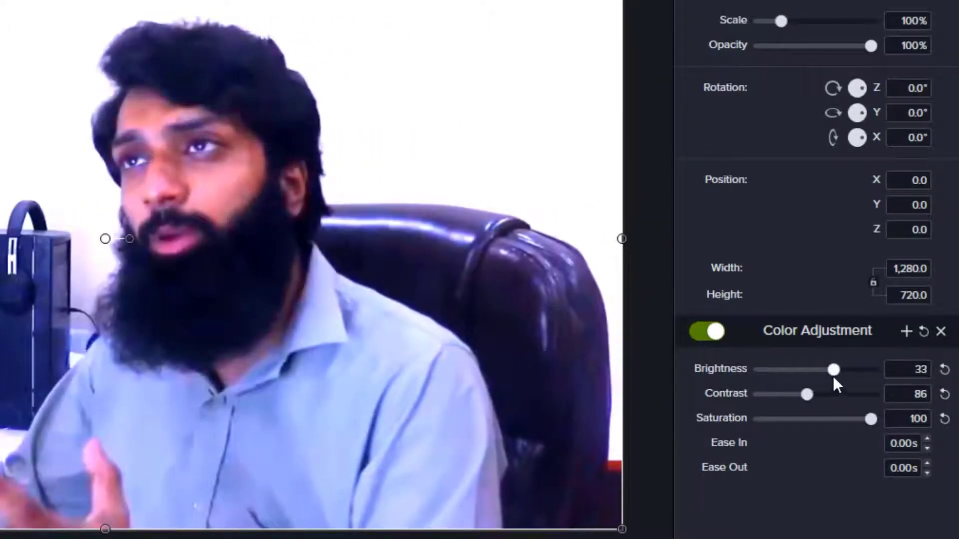
- Fine-tune the Color Adjustment effect to a brightness of 5 and a contrast of 33
drag(833, 370, 820, 374)
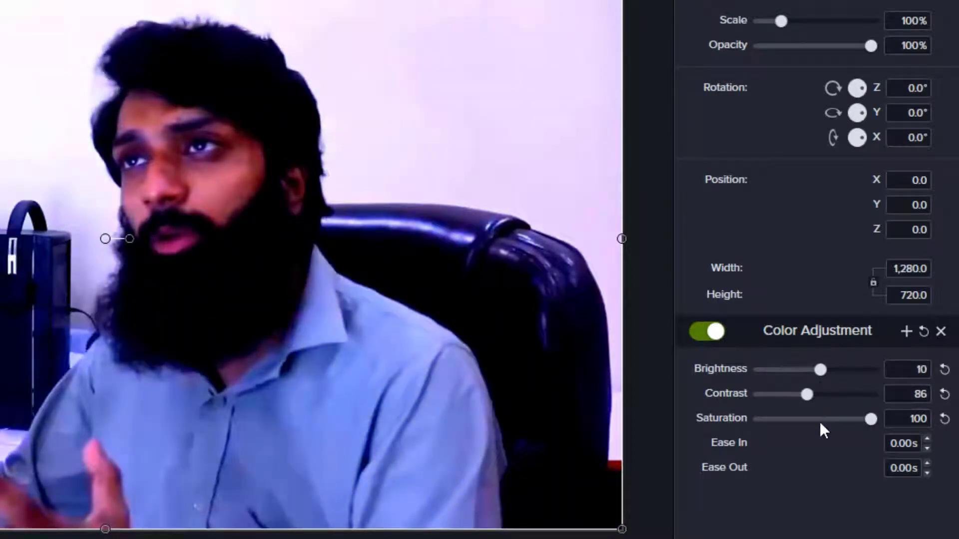
drag(805, 400, 816, 380)
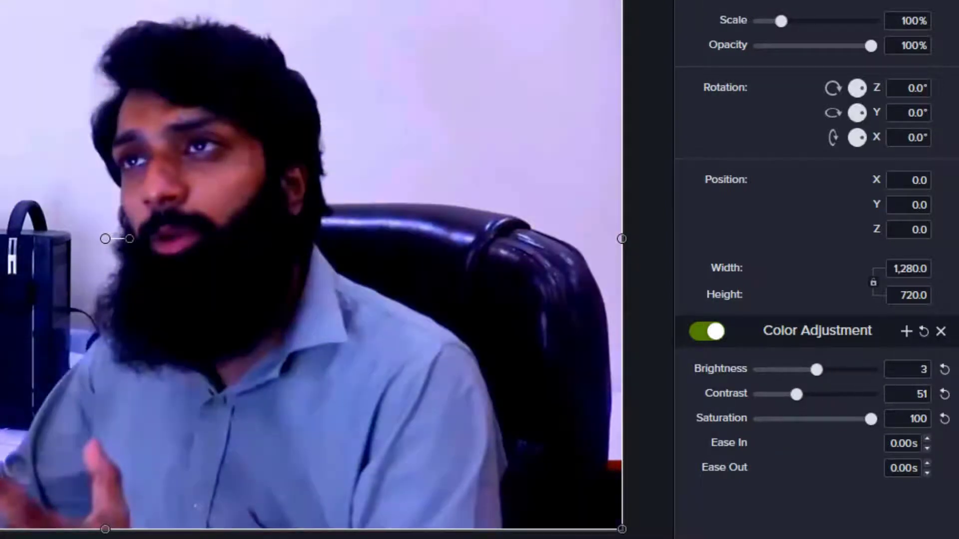
click(908, 370)
text(5)
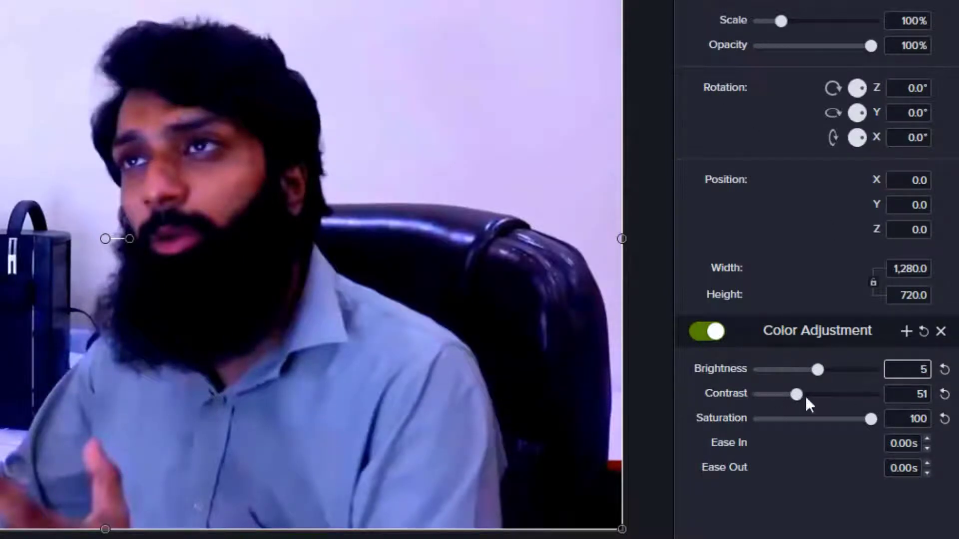
drag(802, 398, 792, 400)
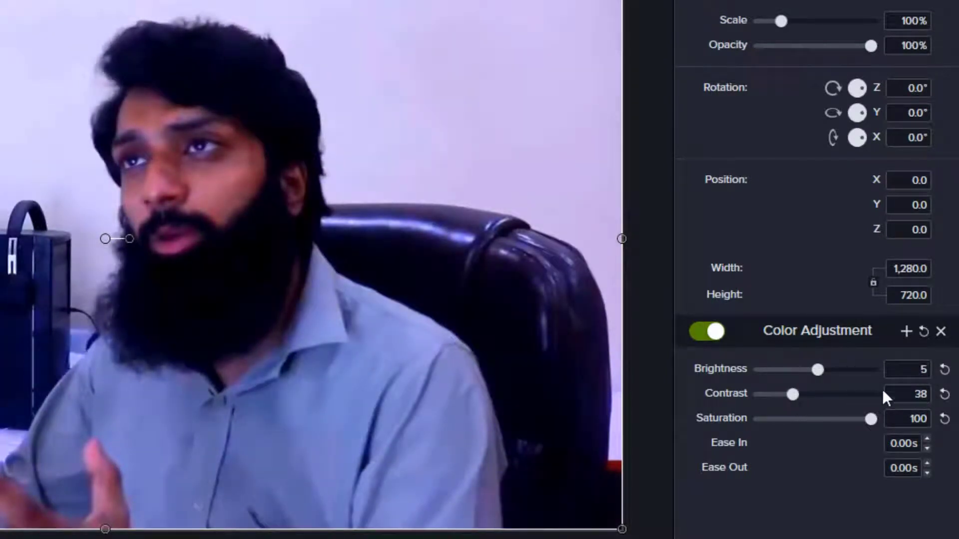
click(921, 394)
text(33)
key(Return)
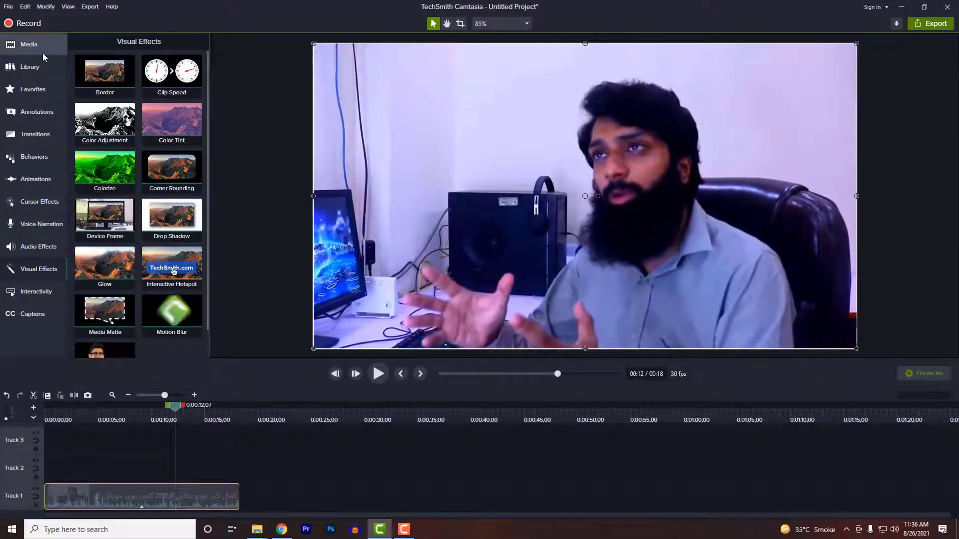
- Place the original video from the media bin at the start of Track 2 and move the Track 1 clip to about 14 seconds
click(43, 53)
drag(234, 506, 243, 514)
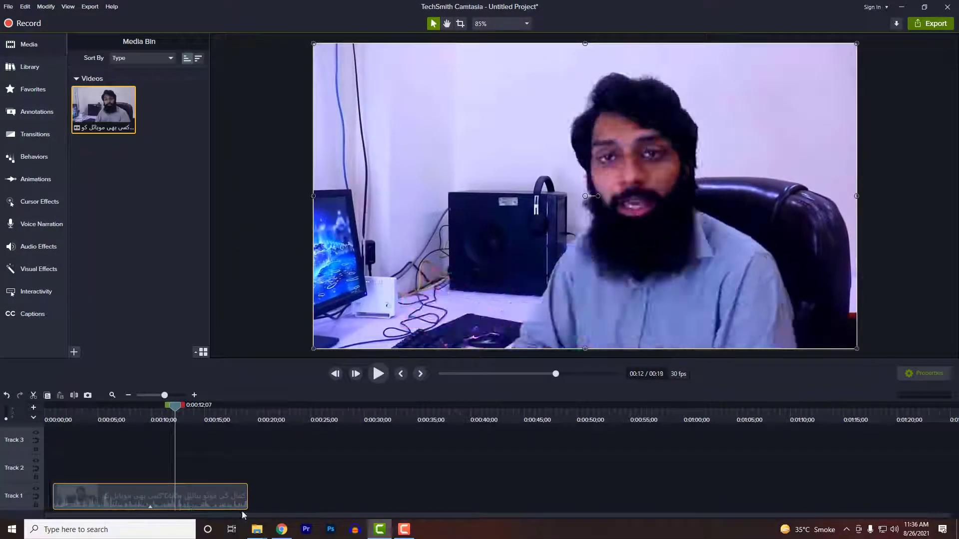
key(ctrl+z)
key(ctrl+z)
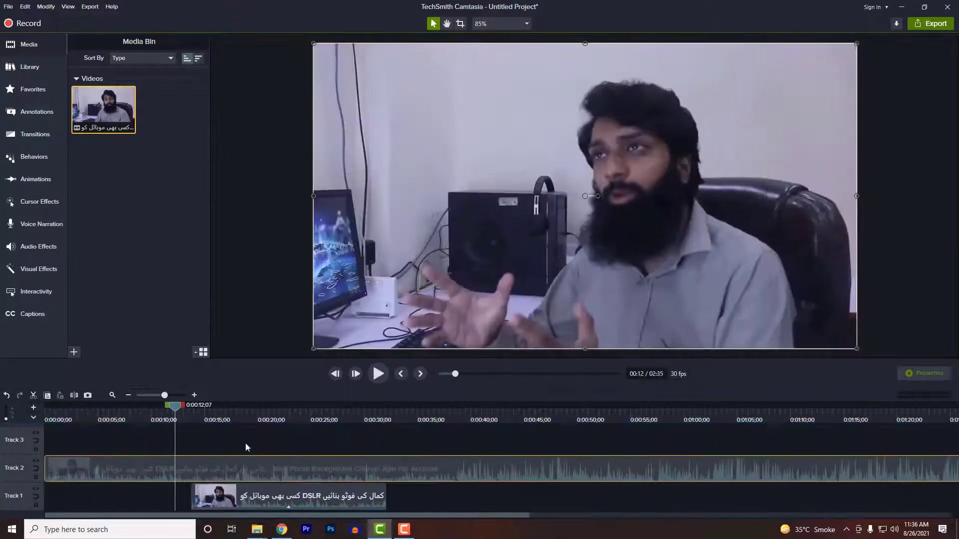
- Cut the Track 2 clip at 0:00:37;11, remove the remainder, and reposition the two clips on the timeline
click(443, 408)
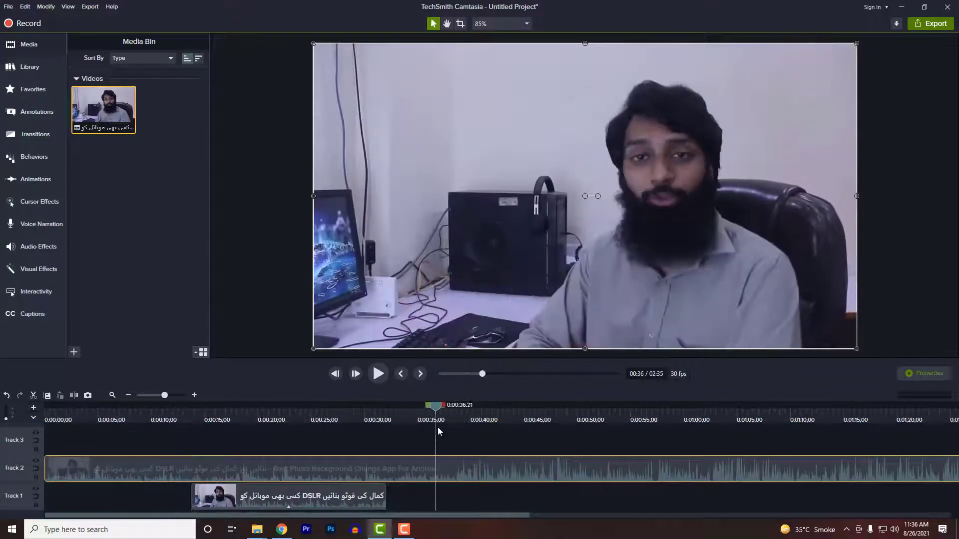
click(74, 395)
right_click(459, 474)
click(474, 246)
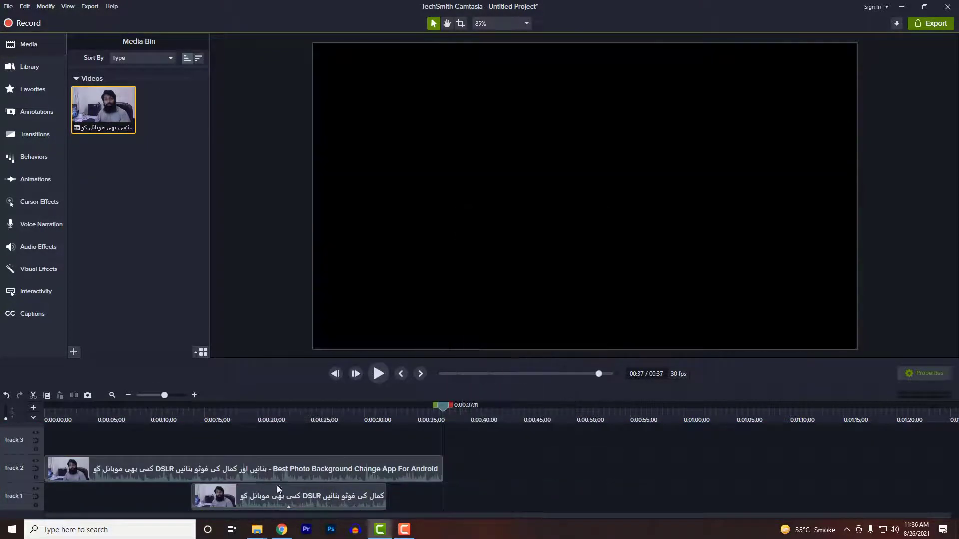
drag(279, 489, 565, 494)
drag(250, 459, 251, 474)
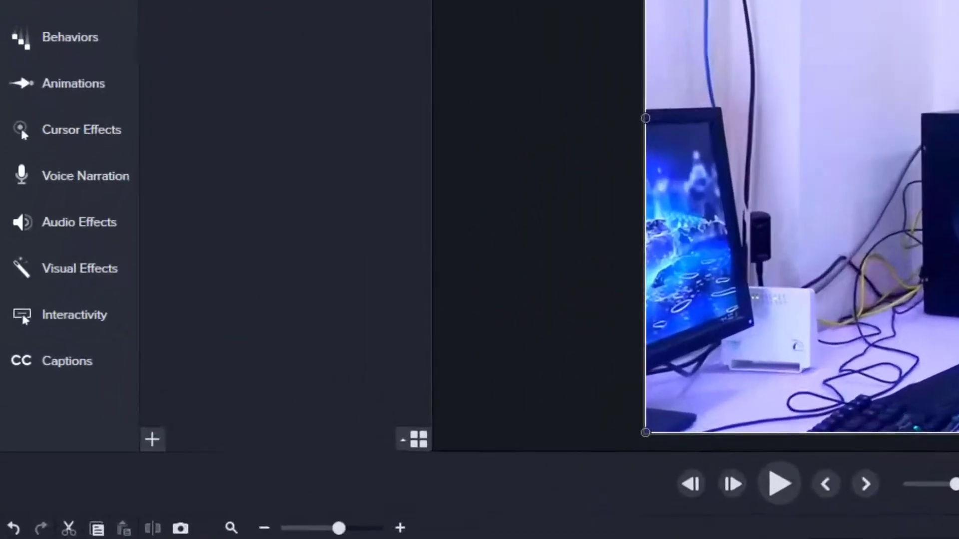
- Apply the Colorize visual effect to the color-adjusted clip and show its properties
click(80, 276)
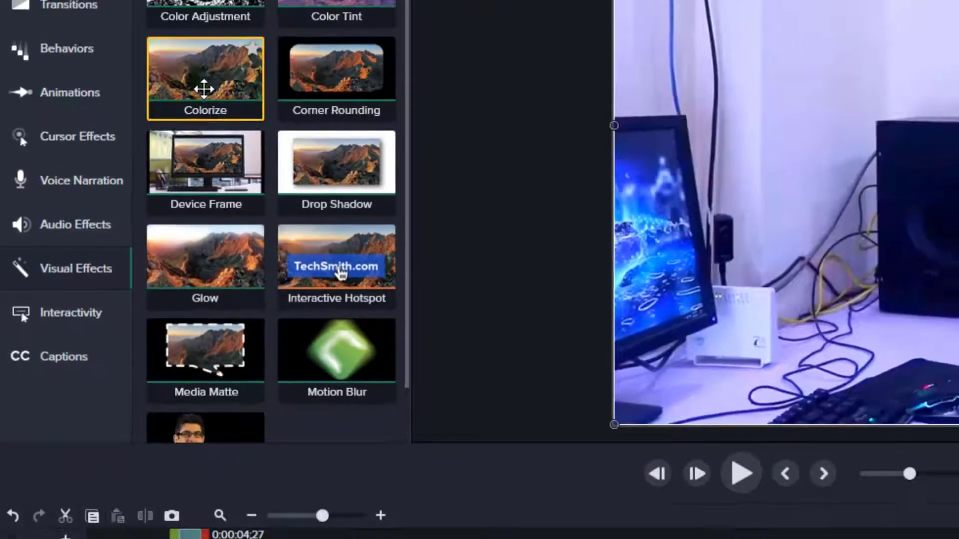
drag(204, 89, 289, 505)
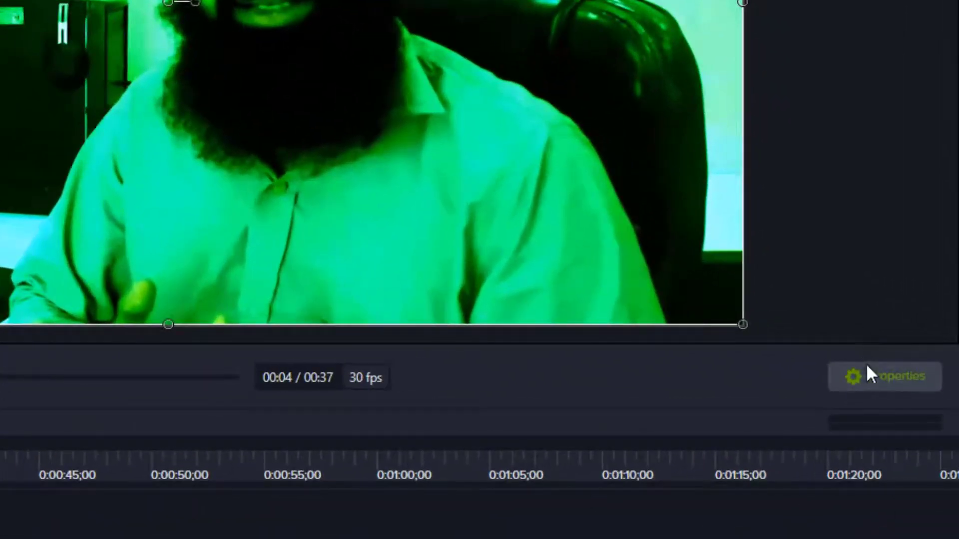
click(943, 374)
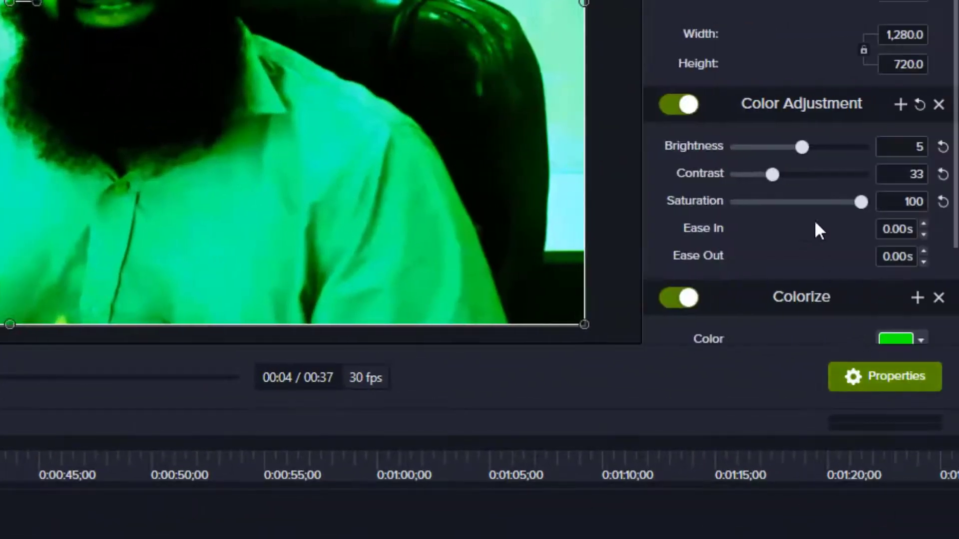
- Change the Colorize effect's color to yellow and reduce its amount to 5%
scroll(815, 227, down, 3)
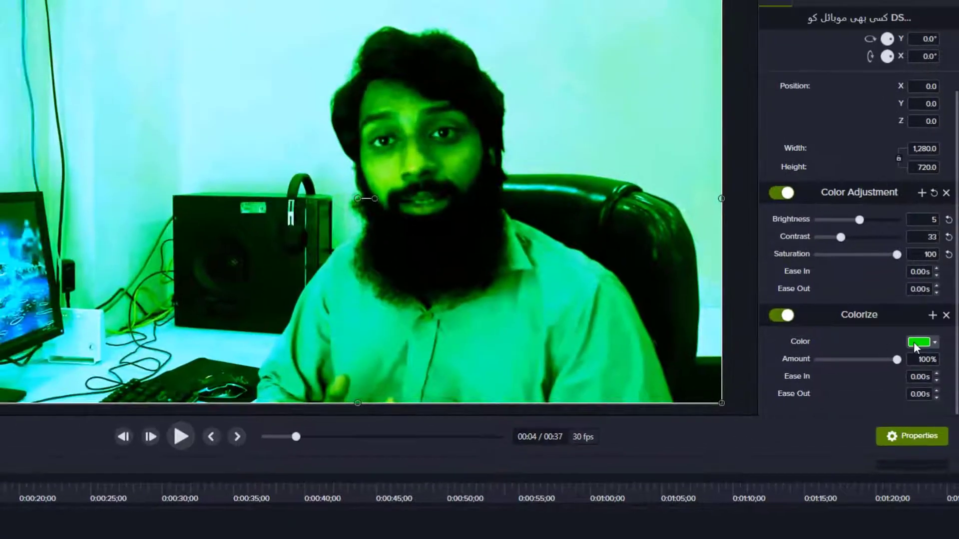
click(918, 342)
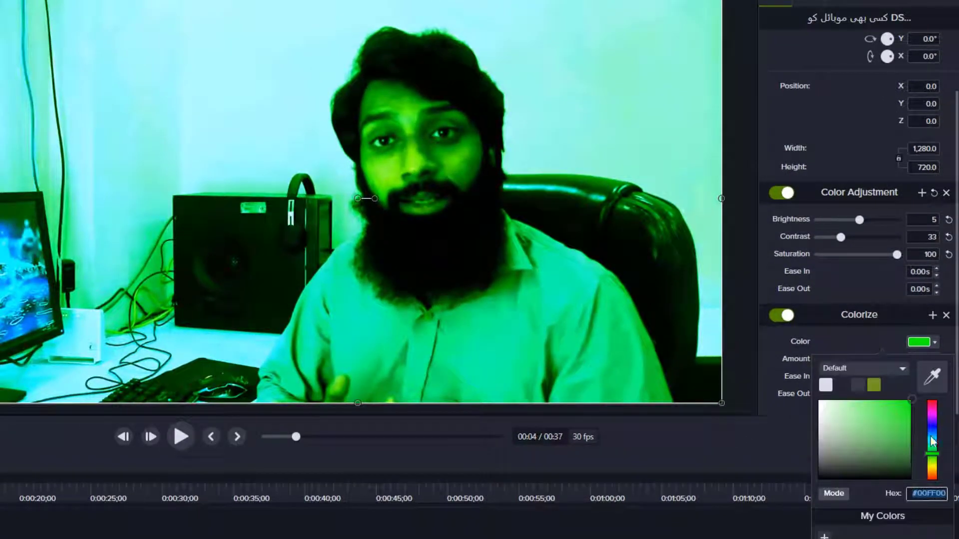
drag(934, 459, 930, 469)
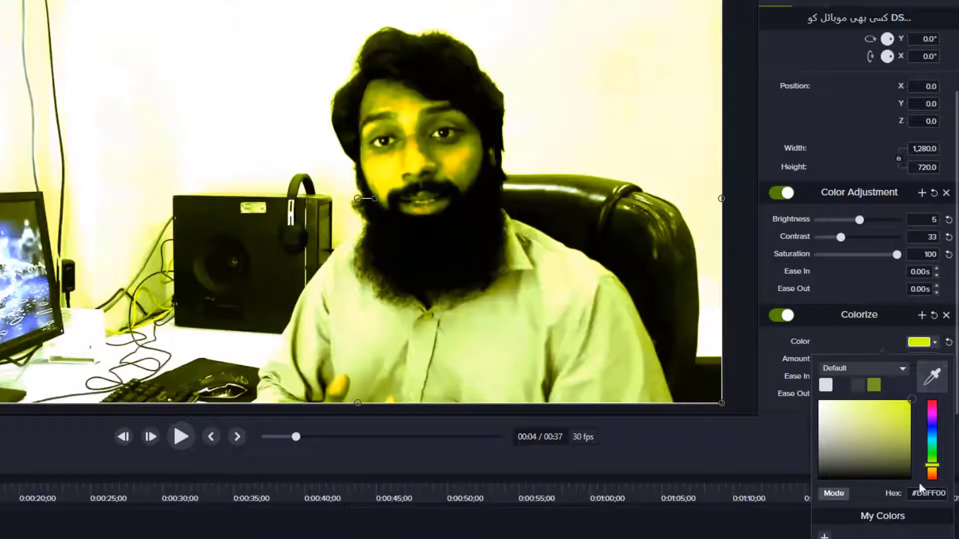
drag(932, 467, 935, 470)
click(872, 339)
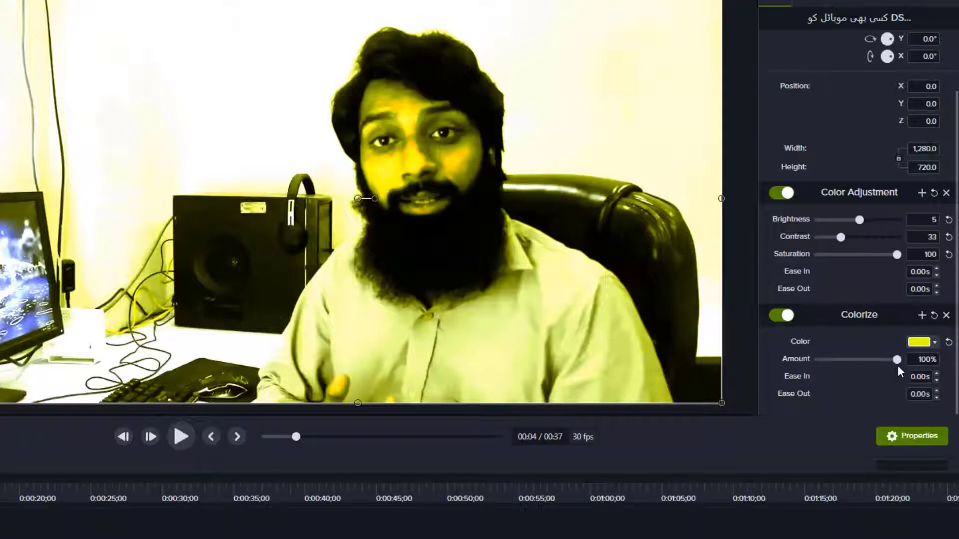
drag(897, 361, 825, 372)
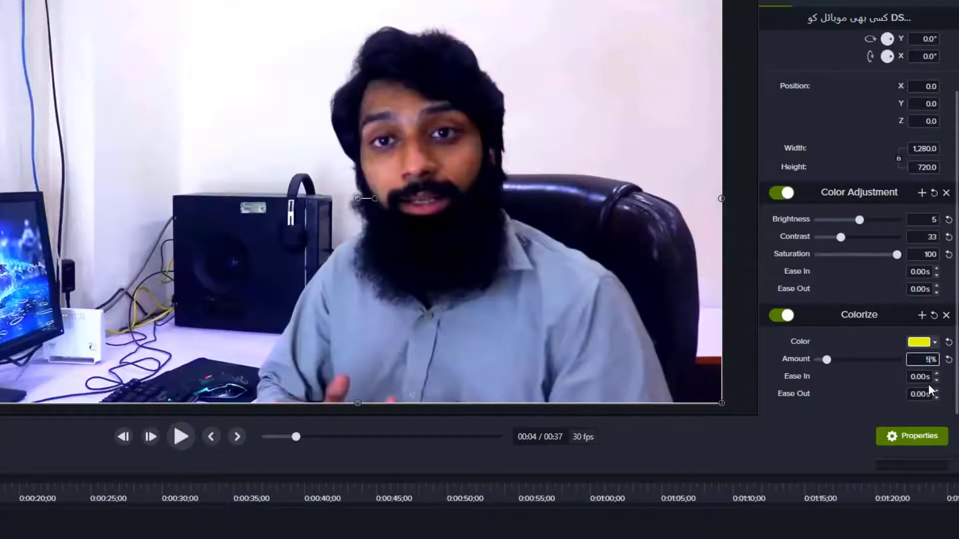
- Confirm the 5% Colorize amount, view the graded clip with its properties hidden, and show the properties again
key(Return)
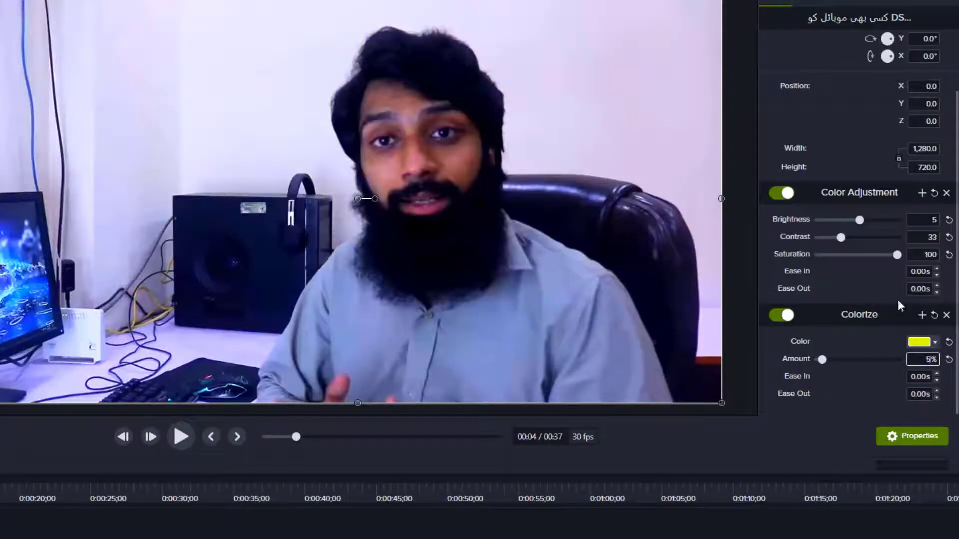
click(902, 430)
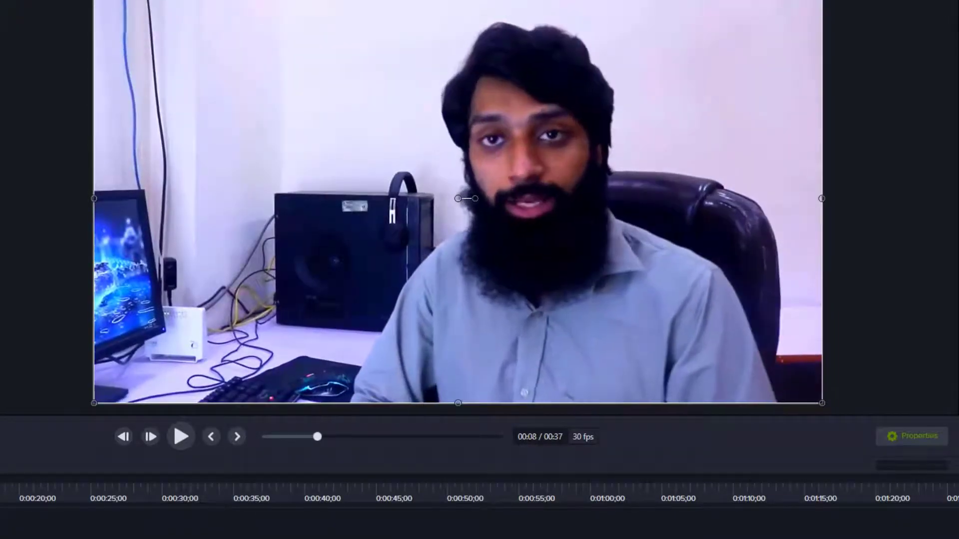
click(894, 438)
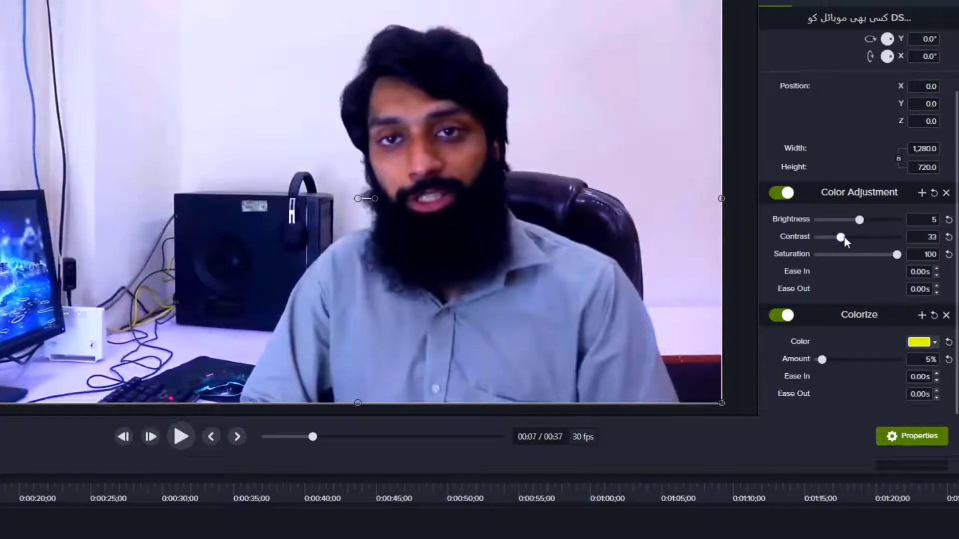
- Try contrast 52, saturation 42 and brightness 41 in the Color Adjustment effect, and undo these changes
drag(842, 235, 864, 260)
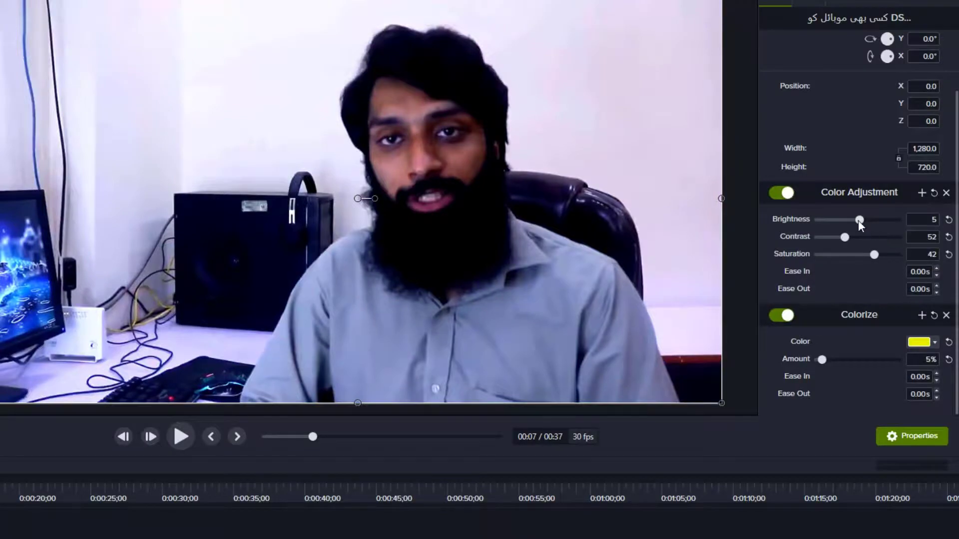
drag(858, 221, 873, 231)
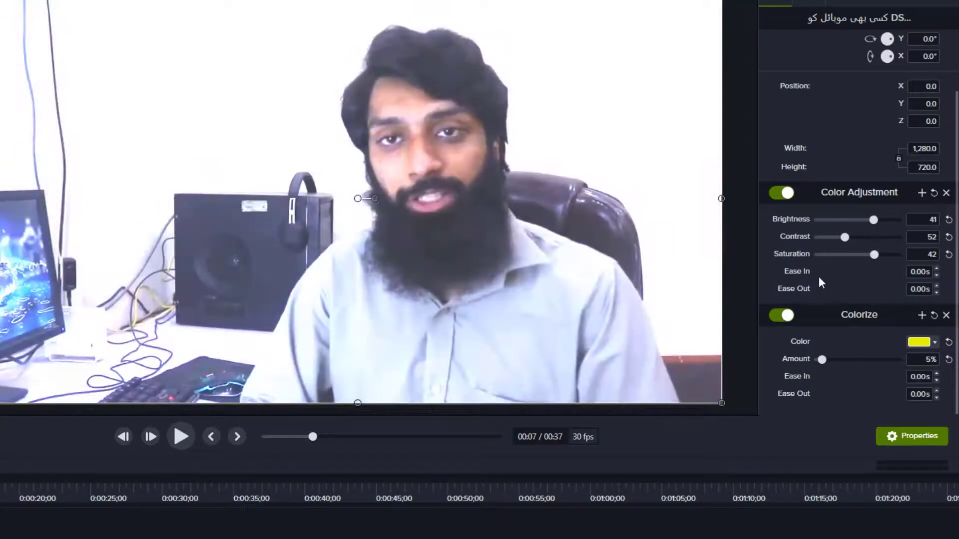
key(ctrl+z)
key(ctrl+z)
key(ctrl+z)
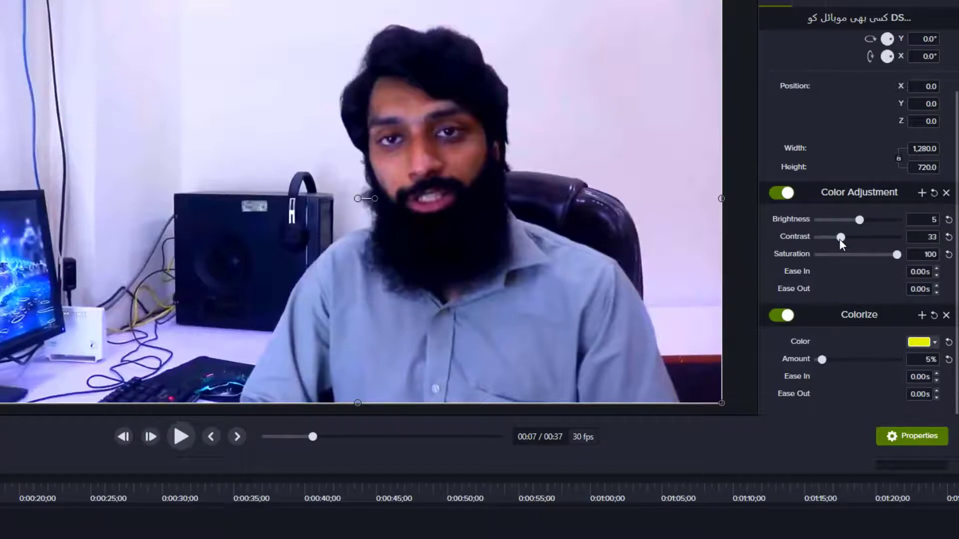
drag(839, 238, 845, 245)
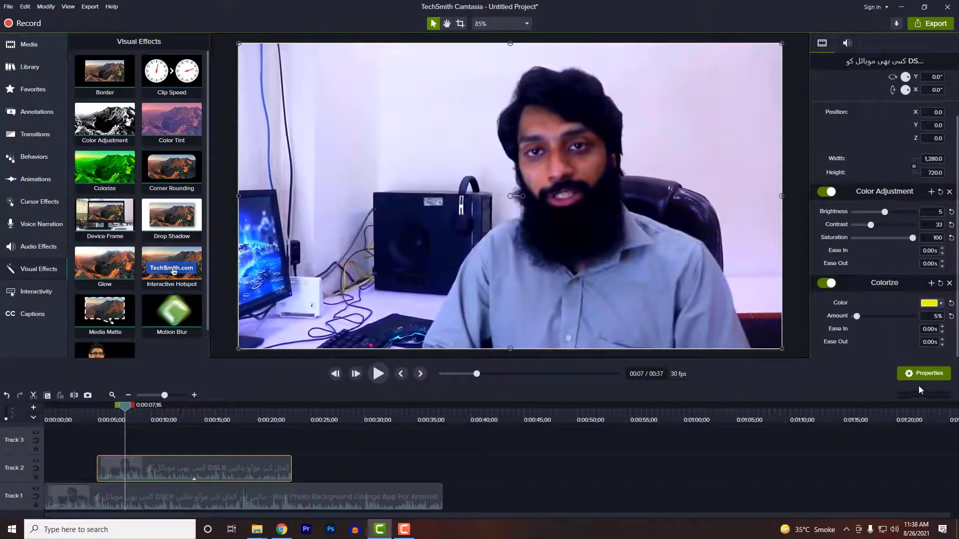
- Hide the clip's properties and preview the graded footage by moving the playhead to 0:00:09;17
click(920, 376)
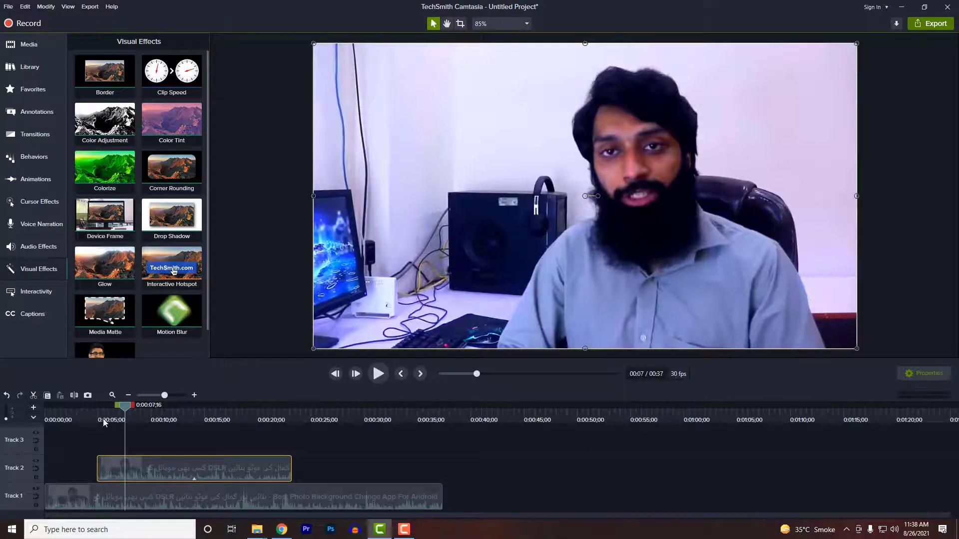
drag(103, 418, 147, 459)
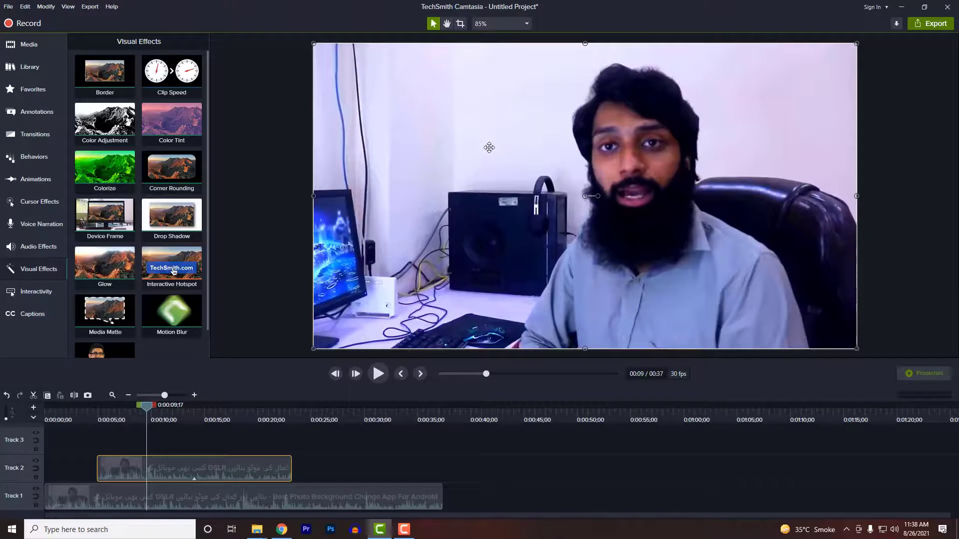
- Switch to Chrome, subscribe to the open YouTube channel and set its notifications to All
click(281, 529)
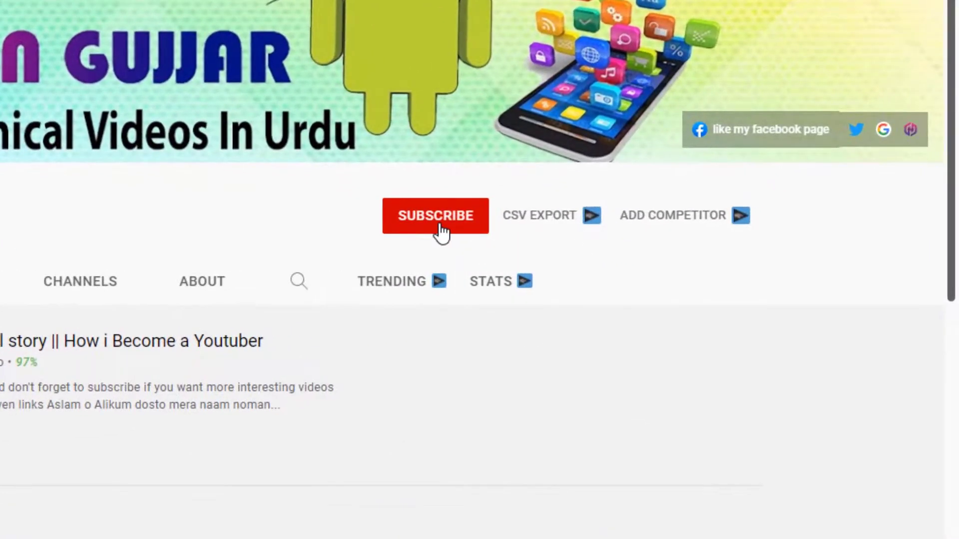
click(586, 236)
click(476, 219)
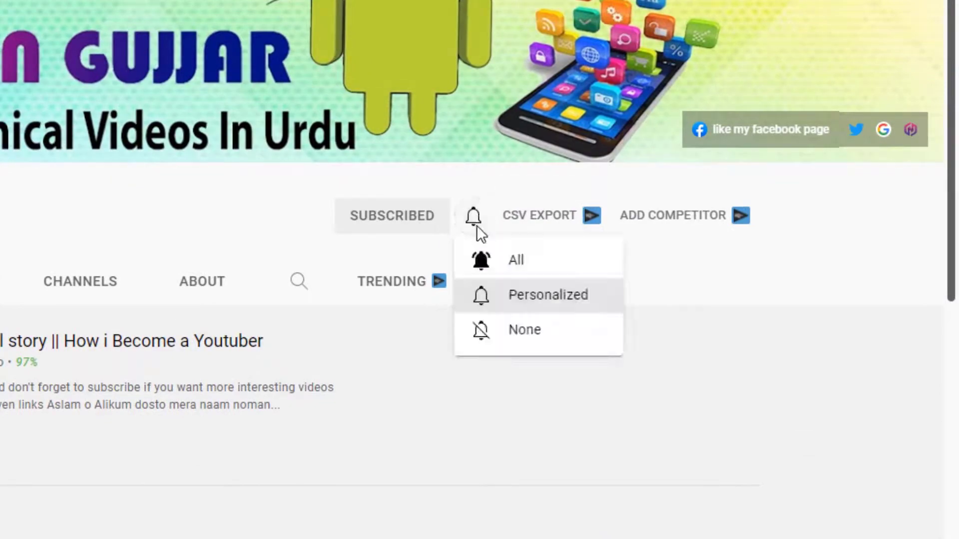
click(520, 260)
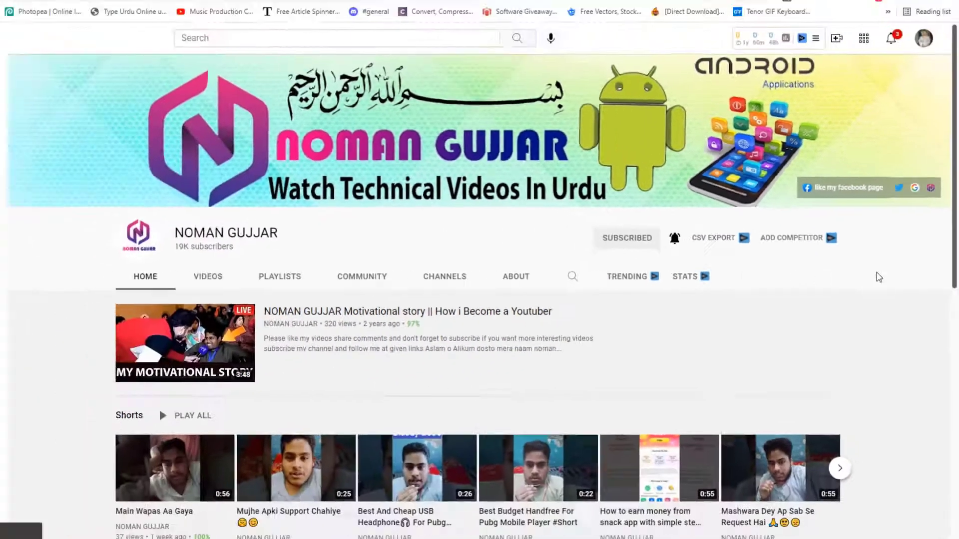